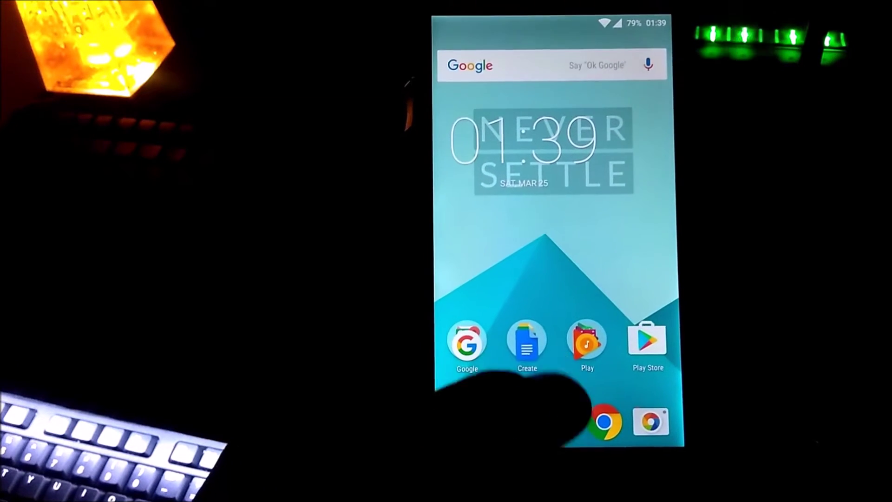
Open the phone's Settings from the app list and browse the main settings list.
left_click(553, 421)
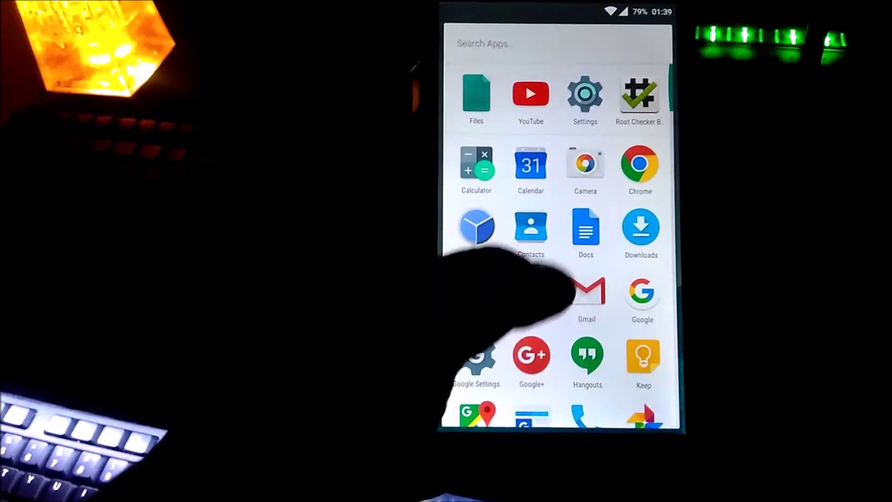
left_click(582, 100)
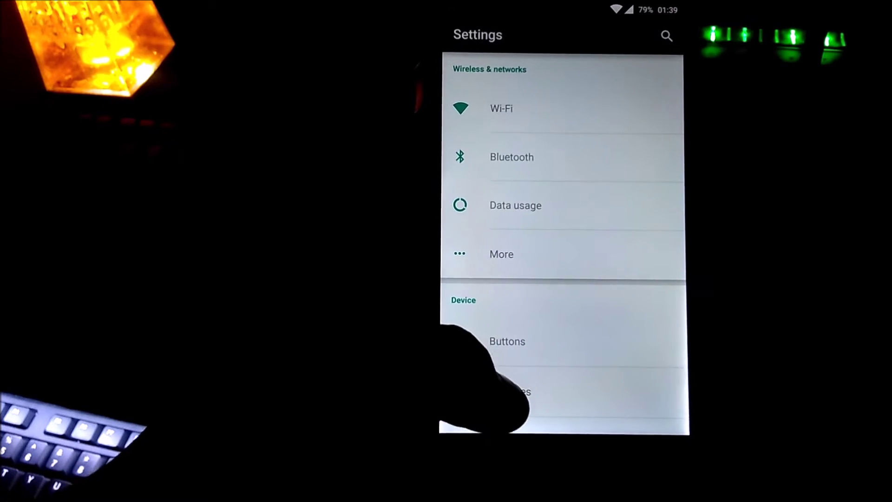
scroll(483, 325, "down", 10)
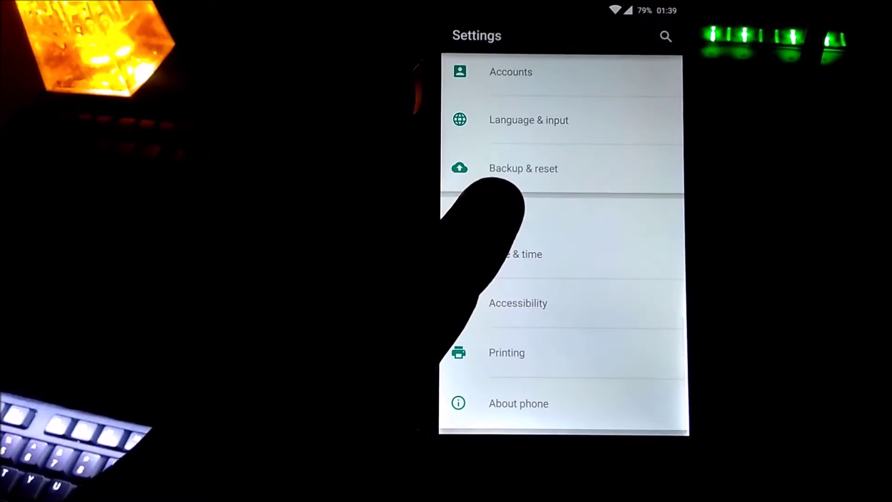
scroll(492, 181, "up", 10)
scroll(483, 325, "down", 10)
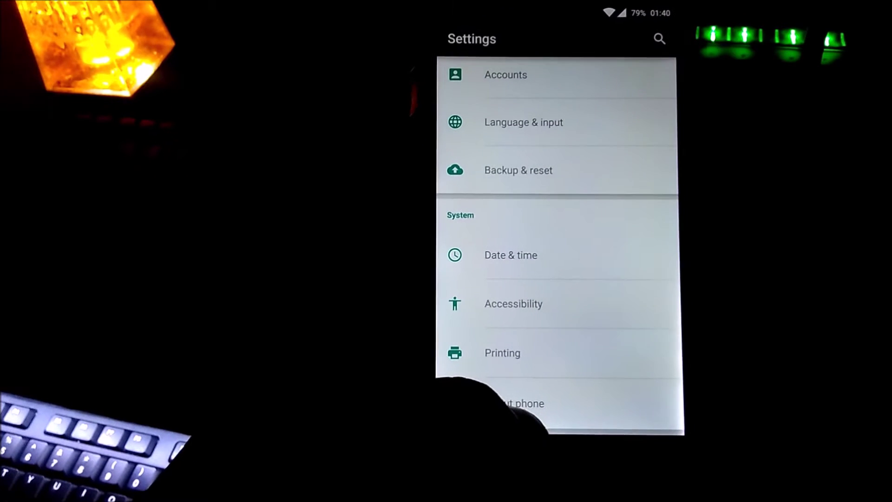
scroll(495, 302, "up", 5)
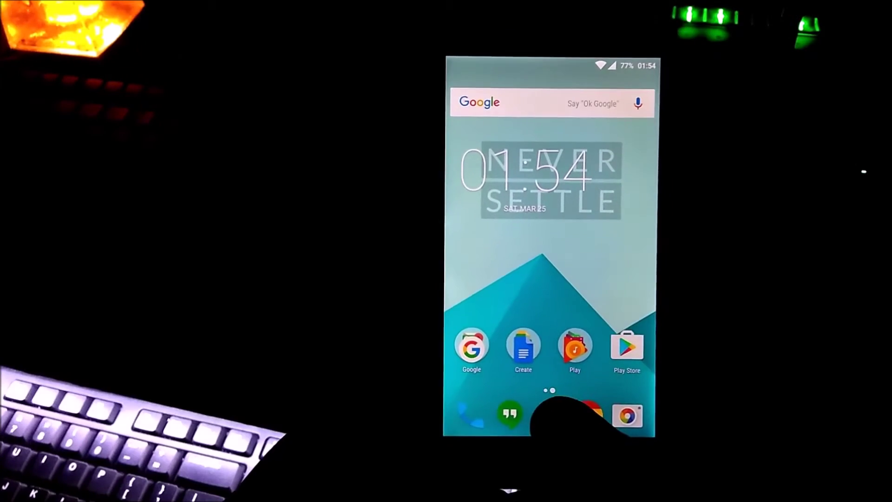
Open Settings > About phone and tap Build number to unlock developer mode.
left_click(552, 418)
left_click(476, 162)
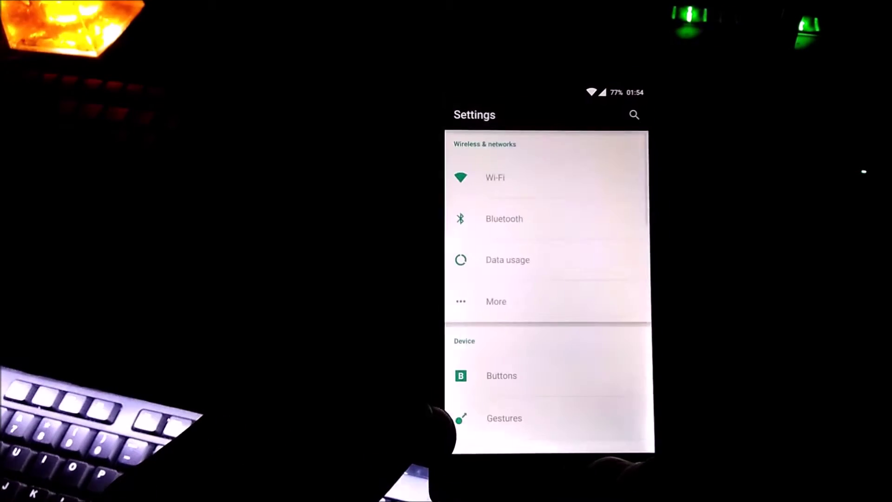
scroll(548, 302, "down", 5)
left_click(581, 420)
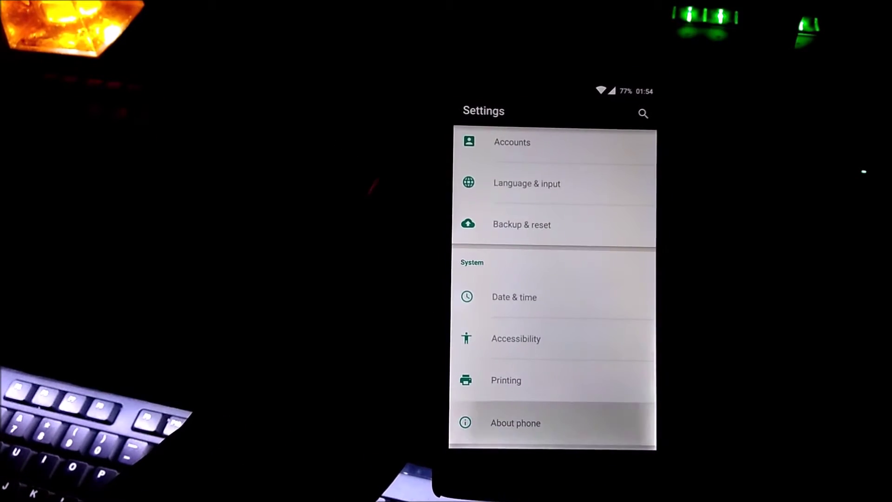
scroll(535, 325, "down", 2)
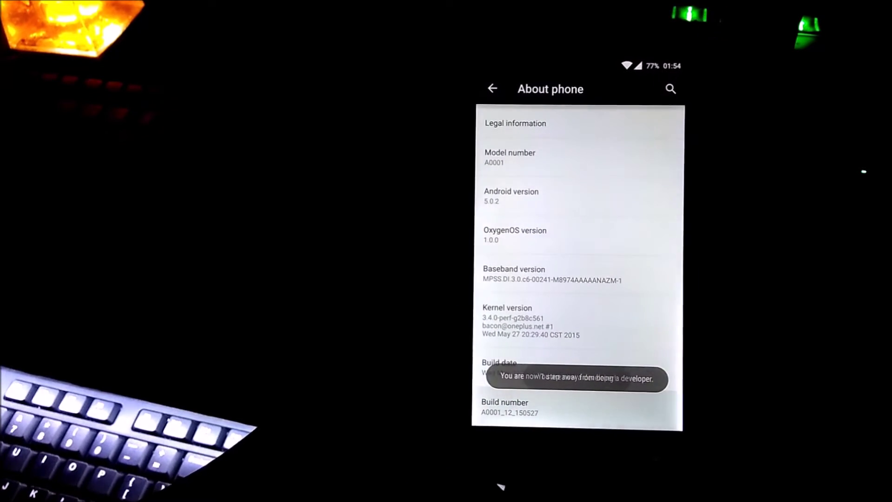
Return to the main settings list and open Developer options, down to the Debugging section.
key("Escape")
scroll(557, 278, "down", 1)
left_click(530, 357)
scroll(553, 278, "down", 3)
scroll(479, 297, "down", 2)
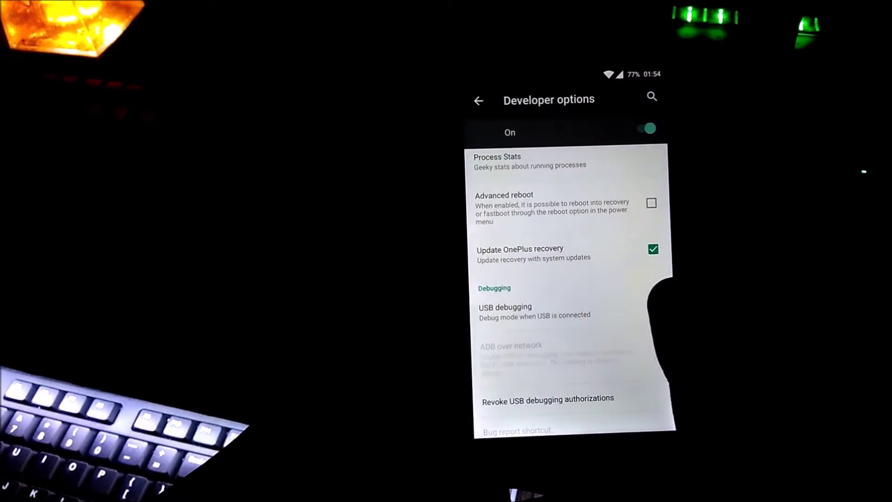
Turn on USB debugging and ADB over network in Developer options.
left_click(627, 295)
scroll(617, 316, "down", 1)
left_click(648, 306)
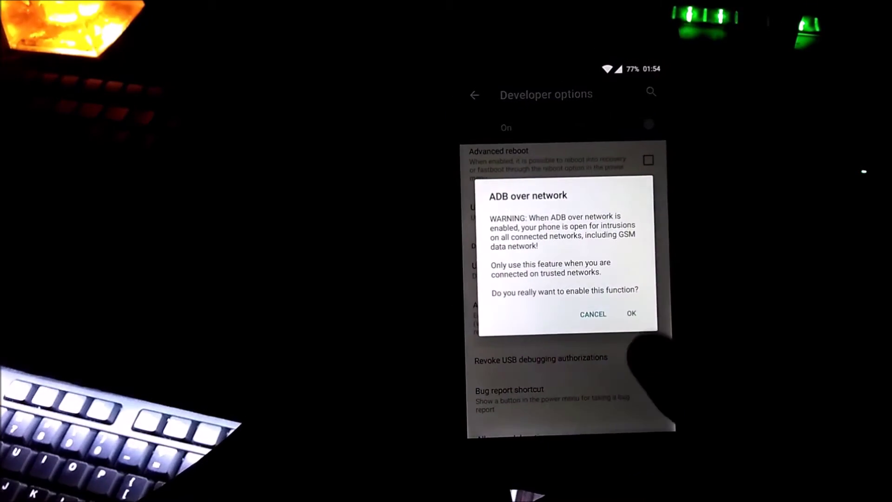
scroll(664, 309, "up", 3)
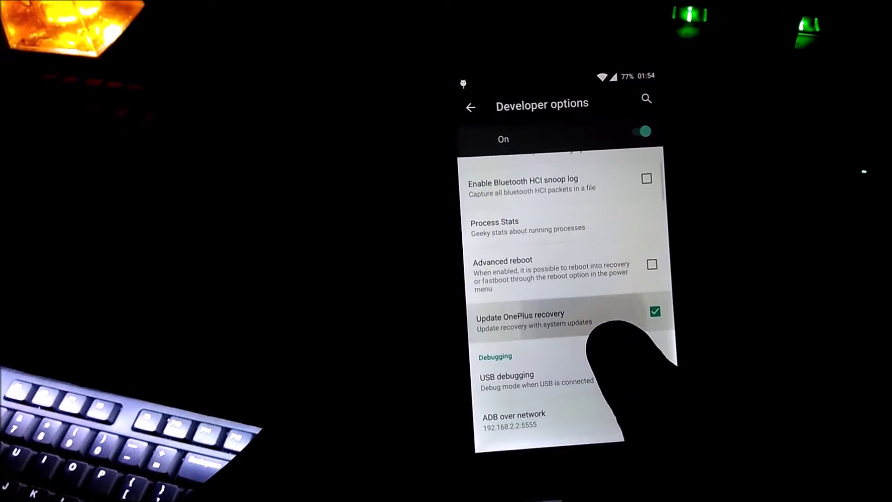
Turn off Update OnePlus recovery and confirm with OK.
left_click(648, 330)
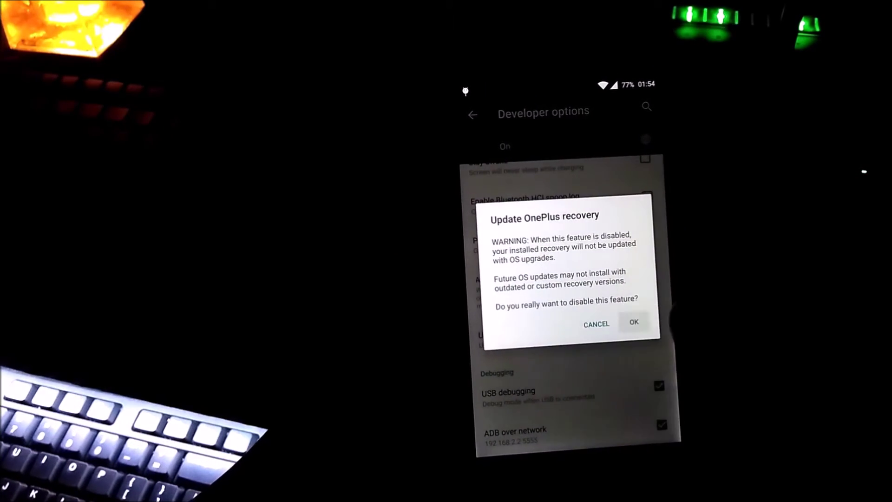
left_click(634, 321)
scroll(538, 302, "down", 5)
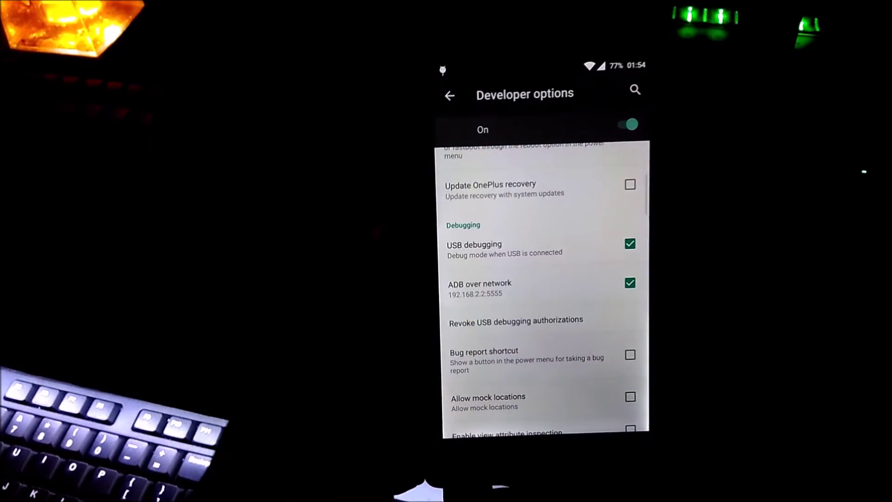
scroll(541, 288, "up", 5)
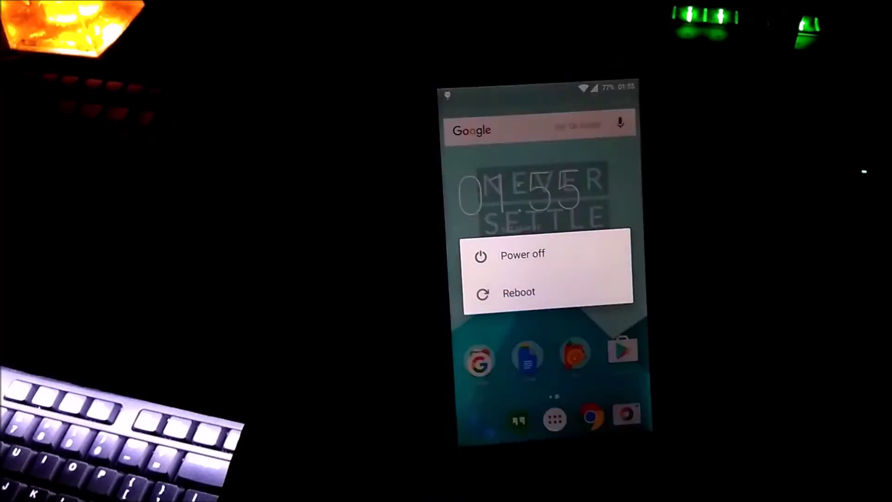
Choose Power off from the power menu and confirm shutting the phone down.
left_click(522, 255)
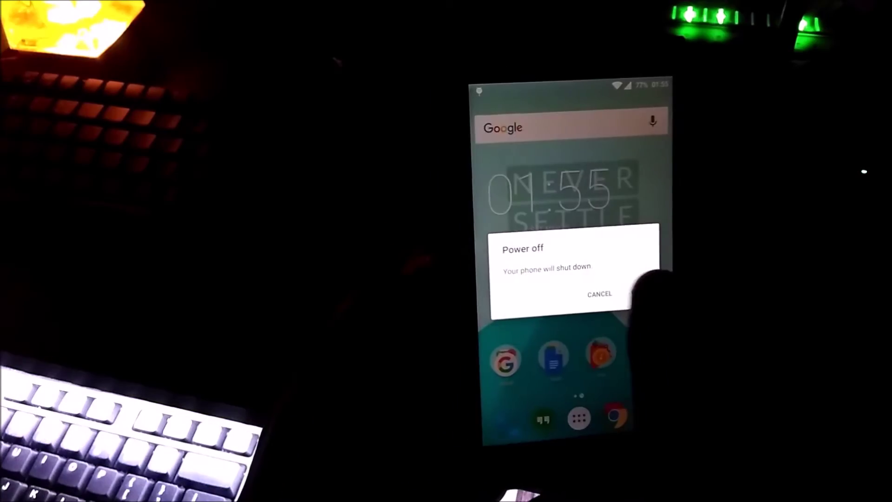
left_click(644, 293)
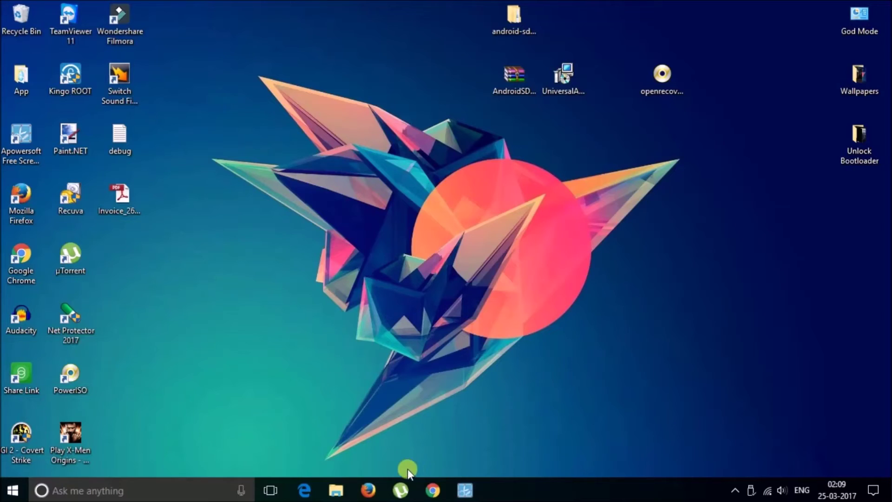
Download openrecovery-twrp-2.8.5.1-bacon.img from Techerrata, cancel the duplicate save, and close Chrome.
left_click(432, 490)
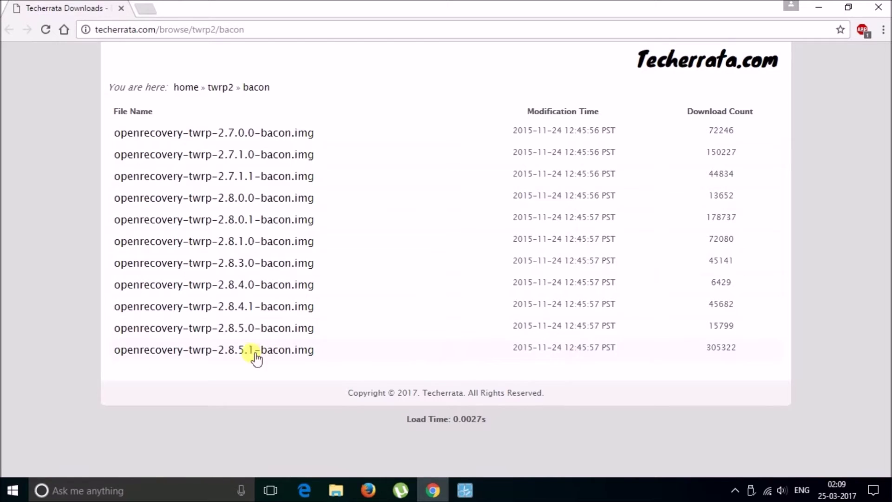
left_click(241, 356)
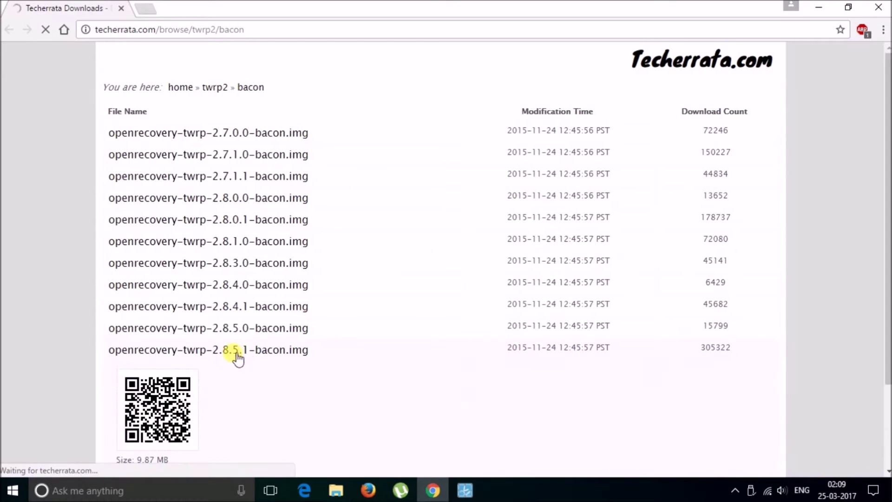
scroll(169, 319, "down", 3)
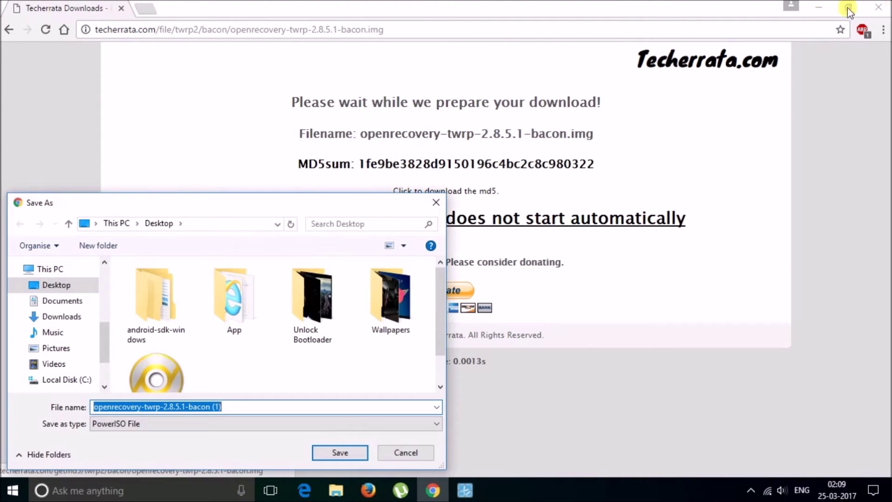
left_click(403, 451)
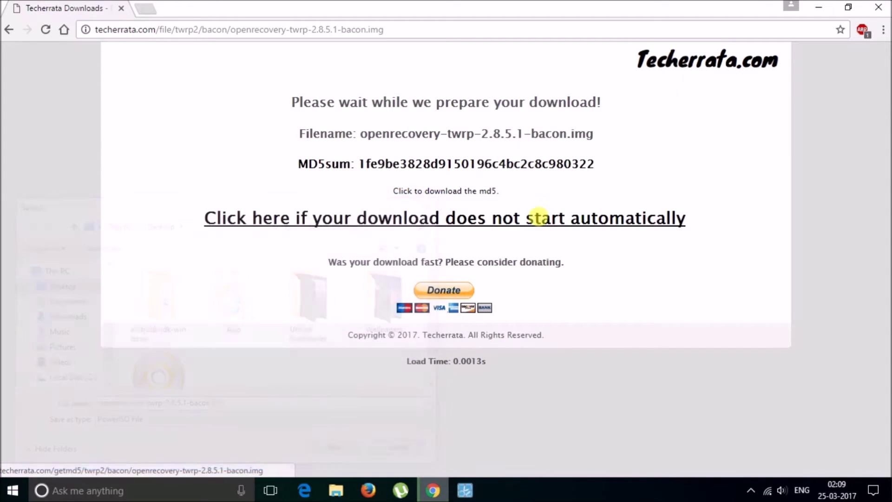
left_click(877, 7)
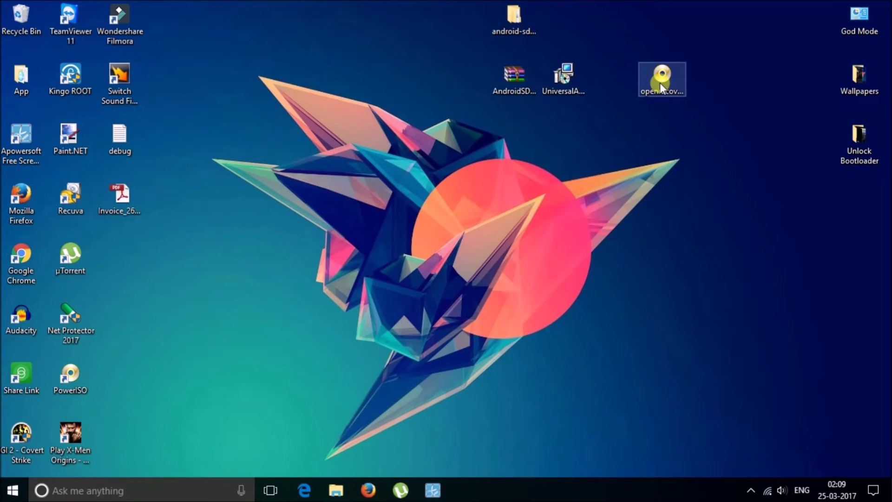
Copy the TWRP image from the desktop and paste it into android-sdk-windows > platform-tools.
right_click(661, 129)
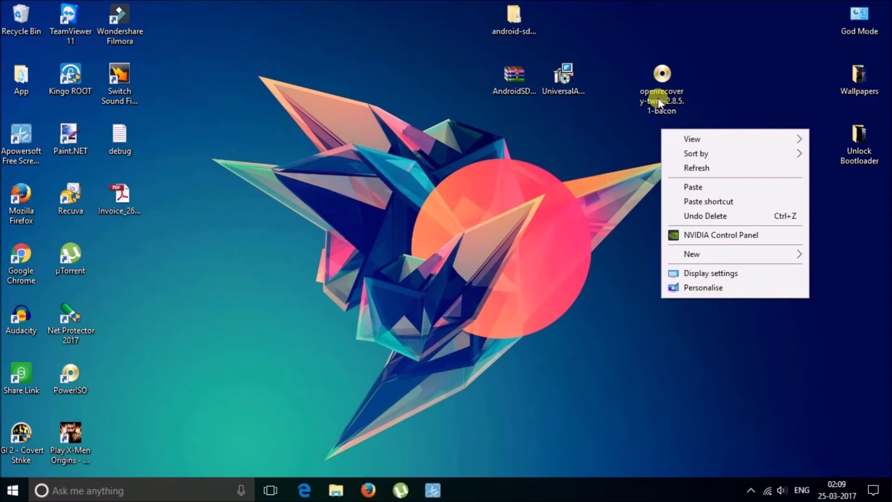
right_click(657, 96)
left_click(631, 295)
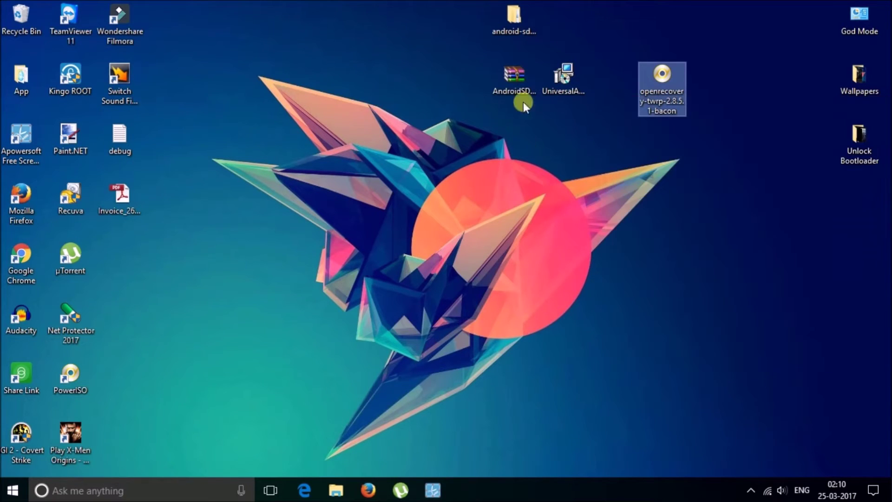
double_click(496, 17)
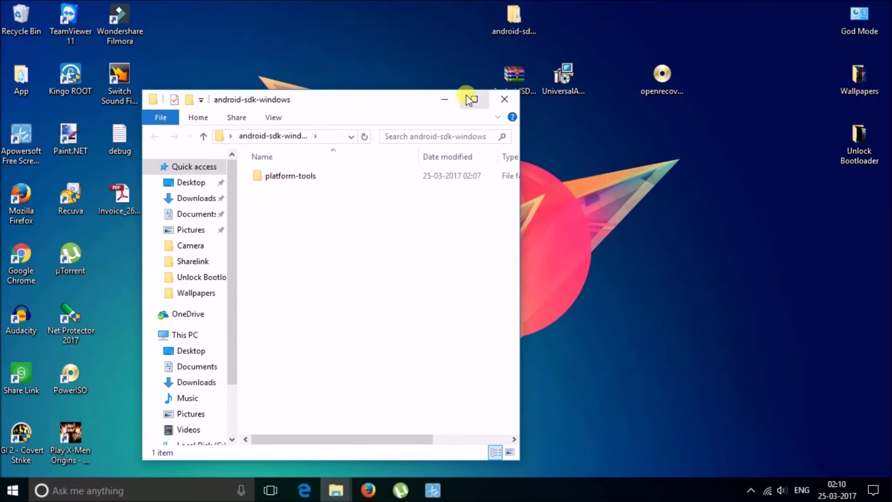
left_click(474, 99)
double_click(342, 82)
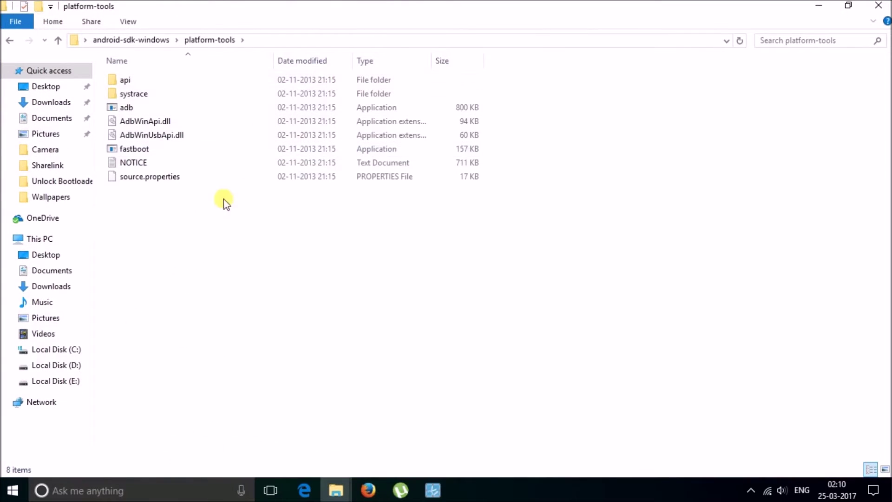
right_click(151, 202)
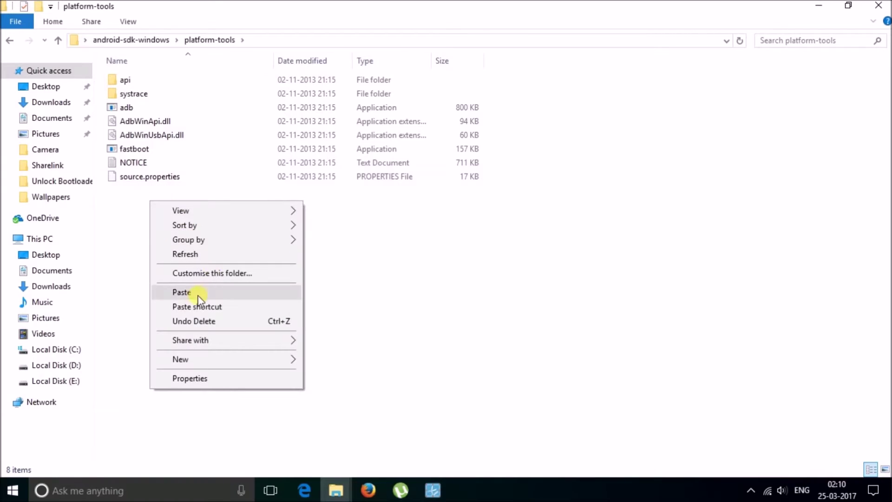
left_click(182, 292)
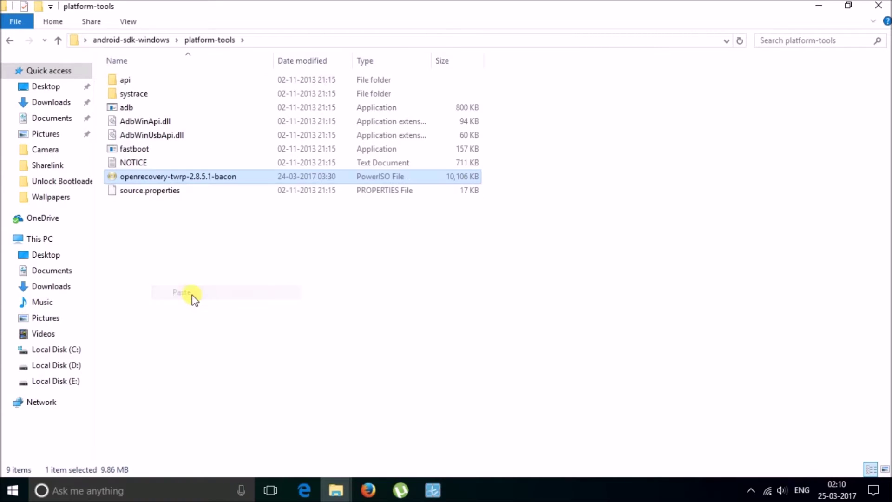
Rename the pasted image file to 'recovery'.
right_click(229, 180)
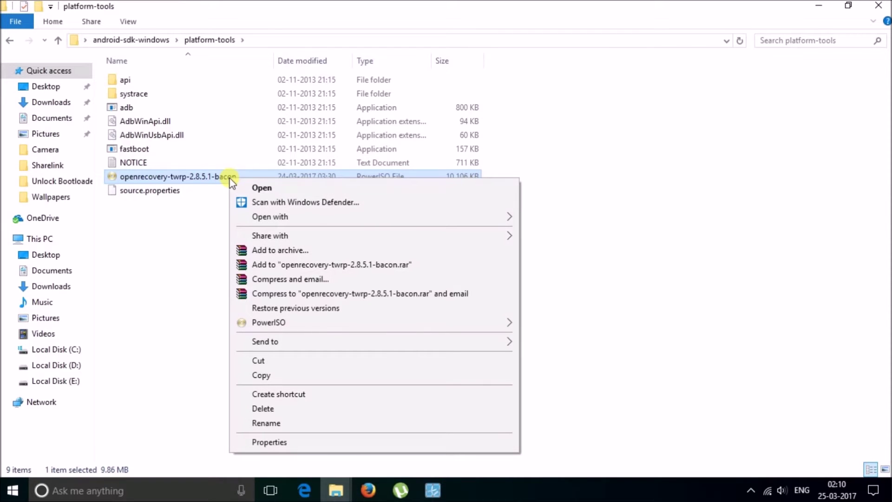
left_click(281, 422)
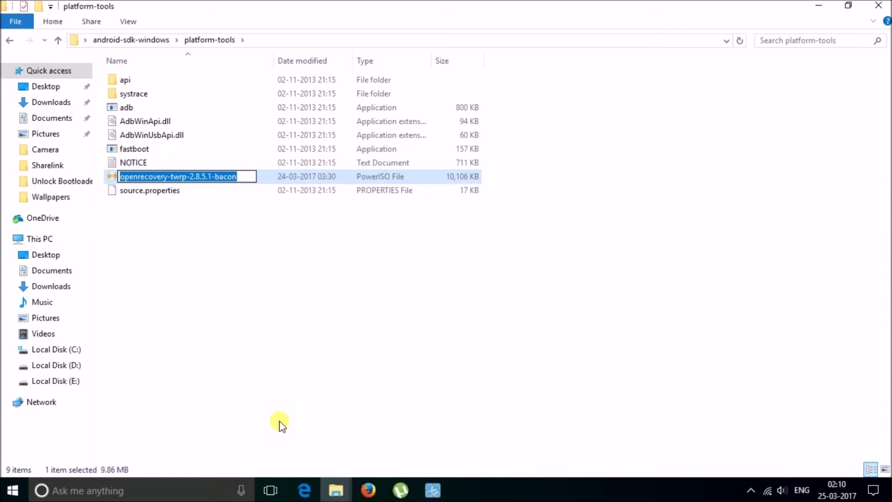
type("r")
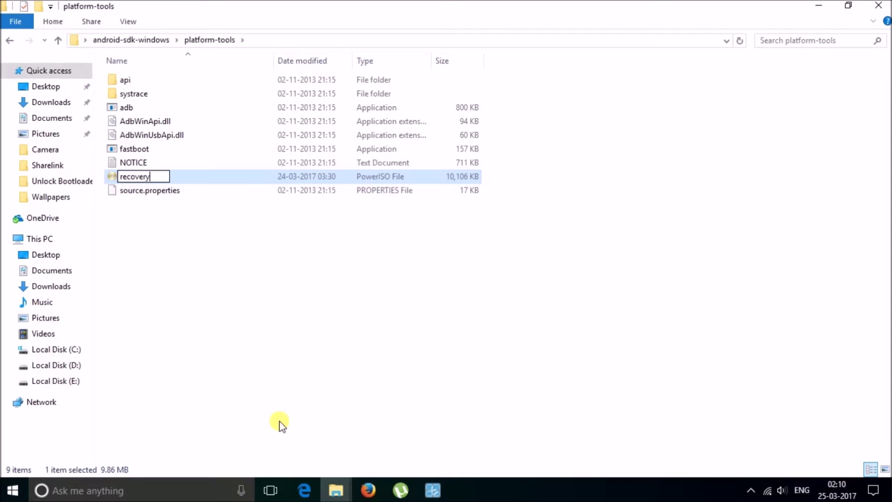
type("ecovery")
left_click(281, 423)
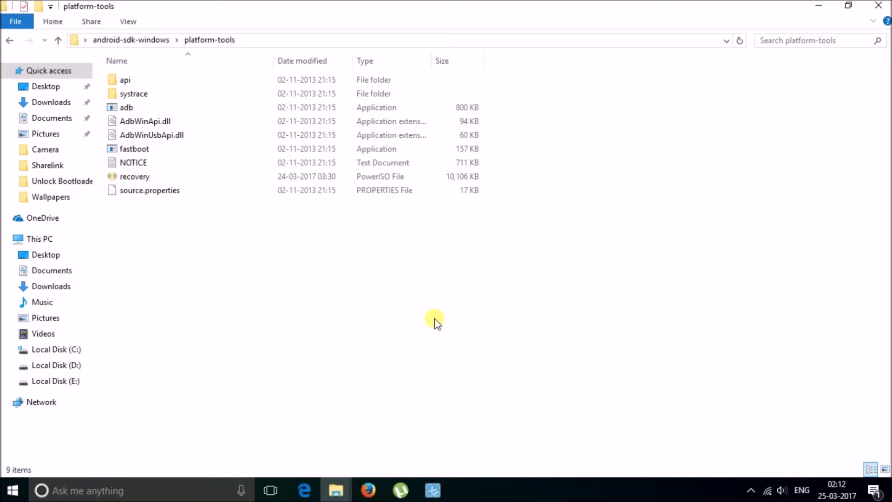
Open a command window in platform-tools, run 'fastboot devices', then 'fastboot flash recovery recovery.img'.
right_click(434, 318, "shift")
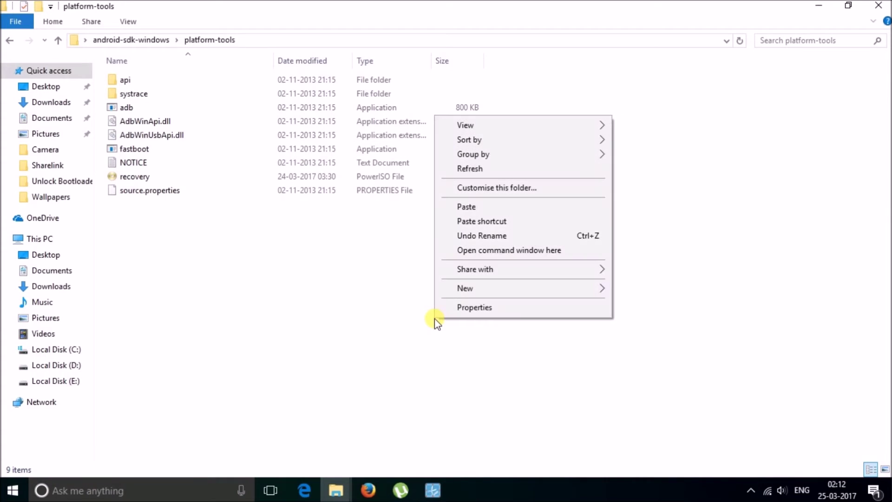
left_click(476, 255)
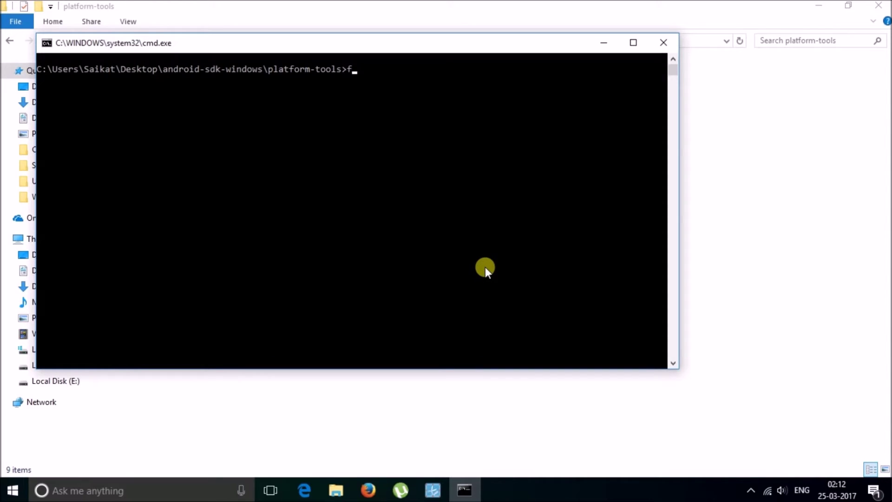
type("fastboot devices")
key("Return")
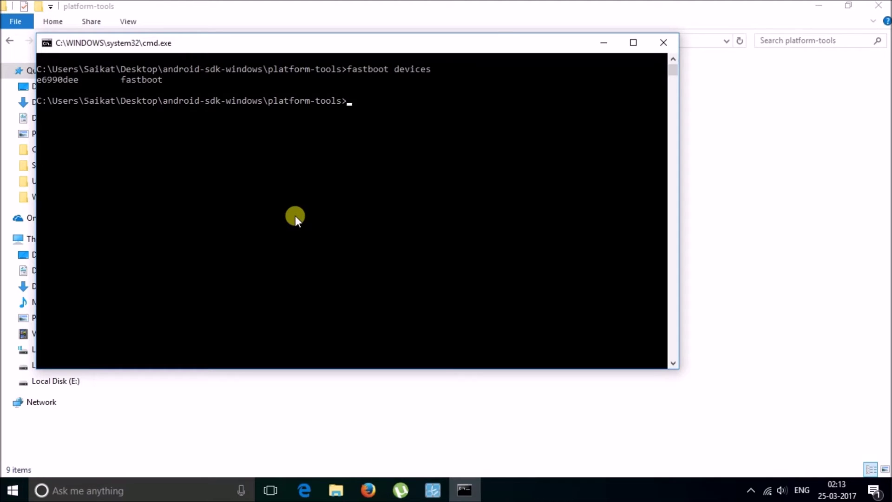
type("fastboot flash recovery recovery.img")
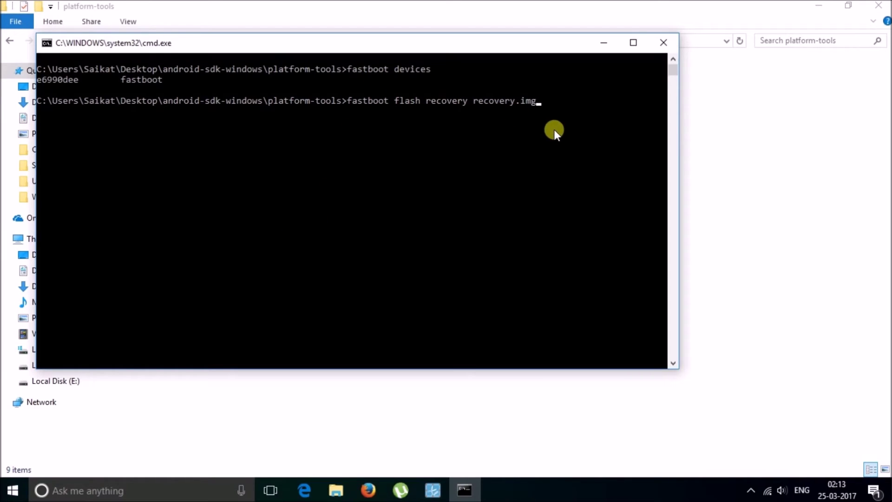
key("Return")
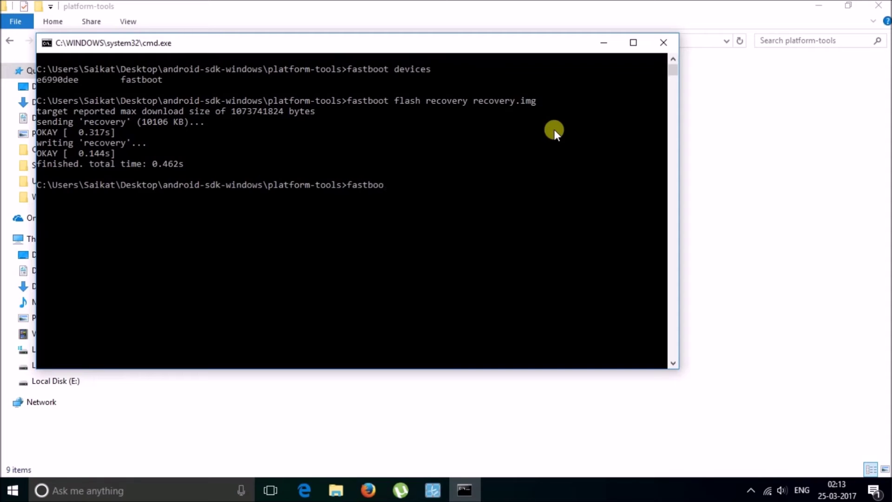
Run 'fastboot reboot' to restart the phone after the recovery flash.
type("oot")
key("Return")
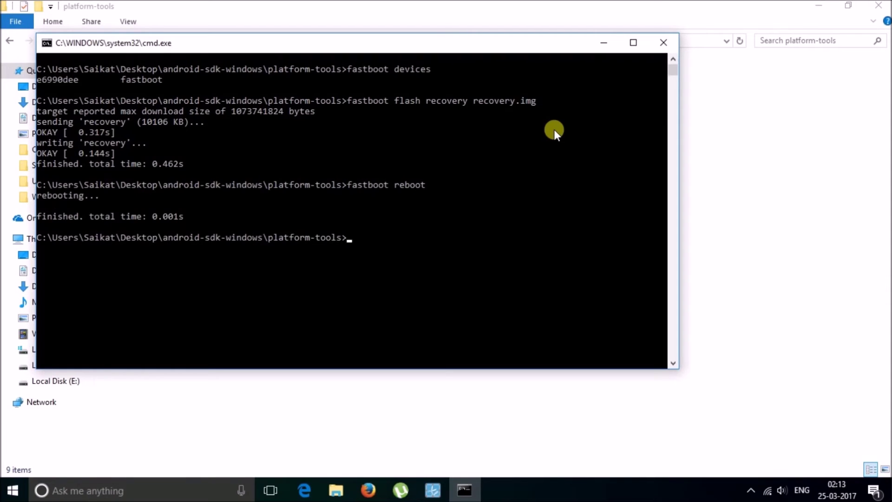